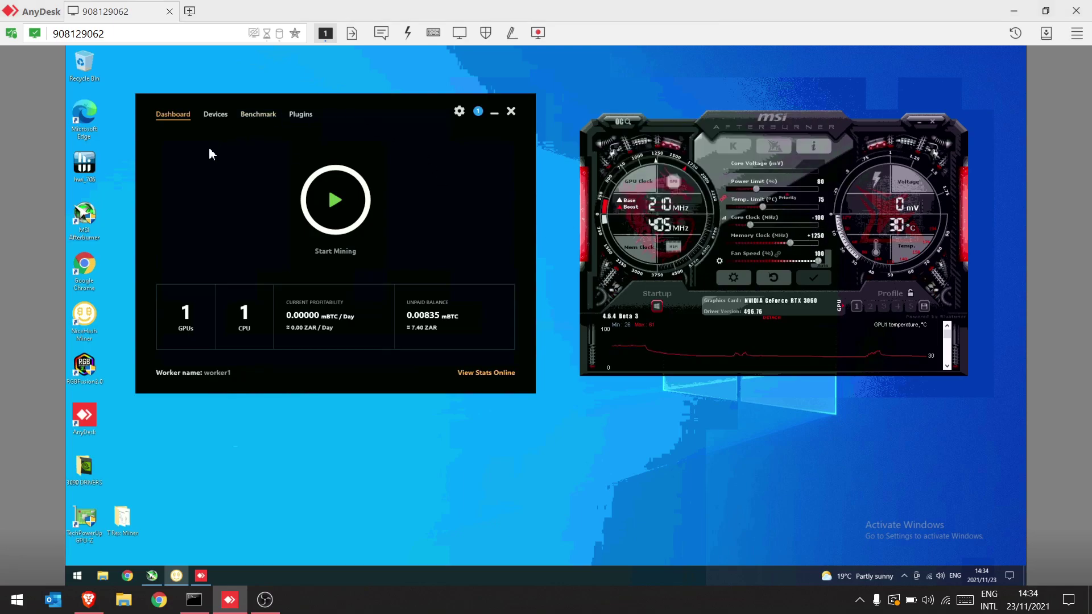
# - Look over the benchmarked algorithms list, then go back to the mining dashboard
pyautogui.click(248, 115)
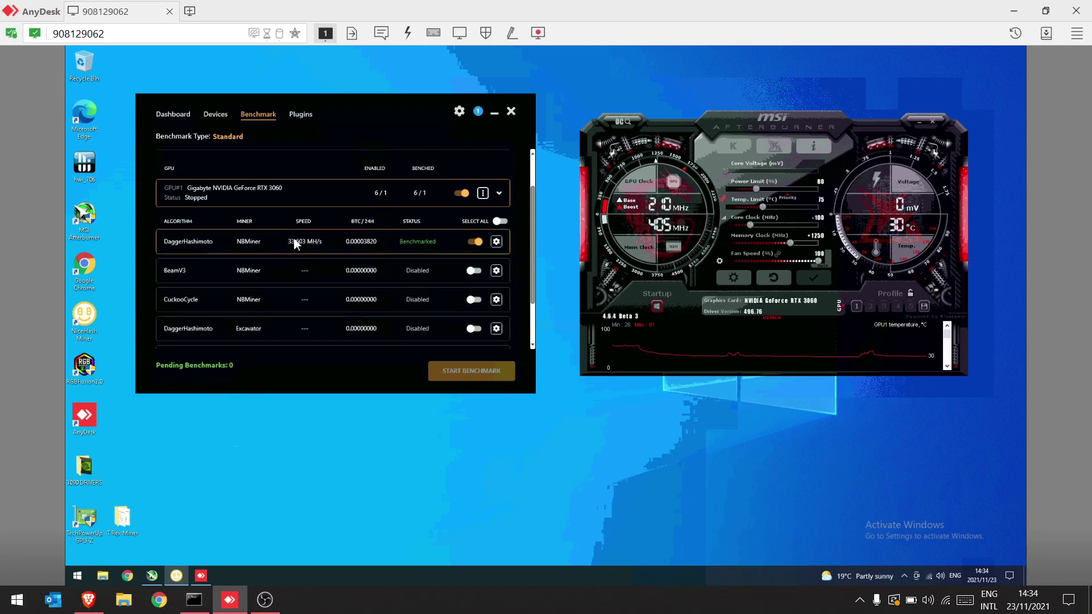
pyautogui.click(180, 119)
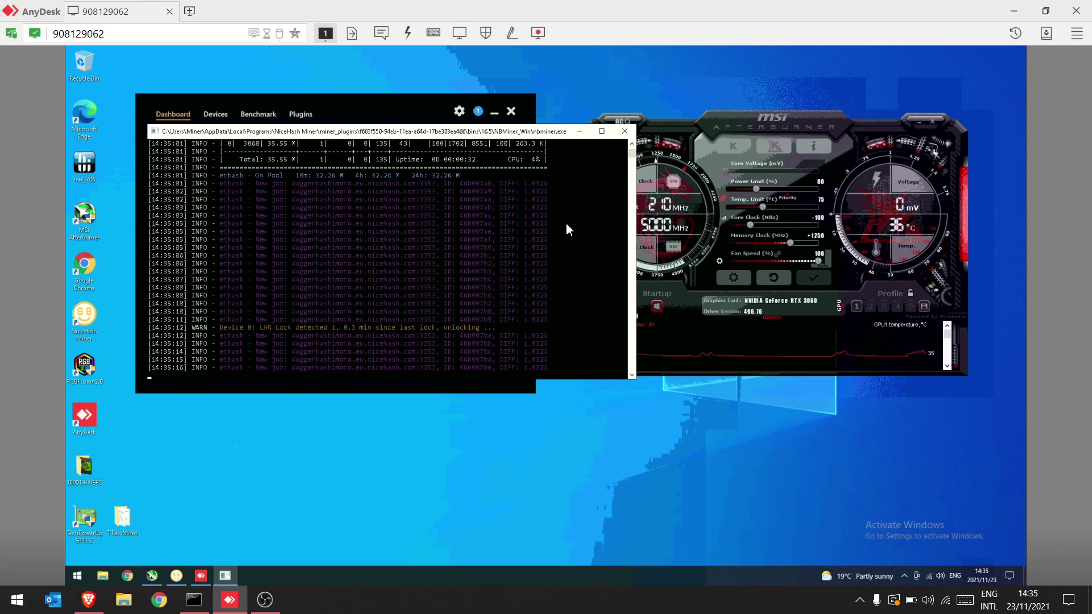
# - Stop the mining session and open the NBMiner DaggerHashimoto settings from the Benchmark list
pyautogui.click(407, 114)
pyautogui.click(356, 193)
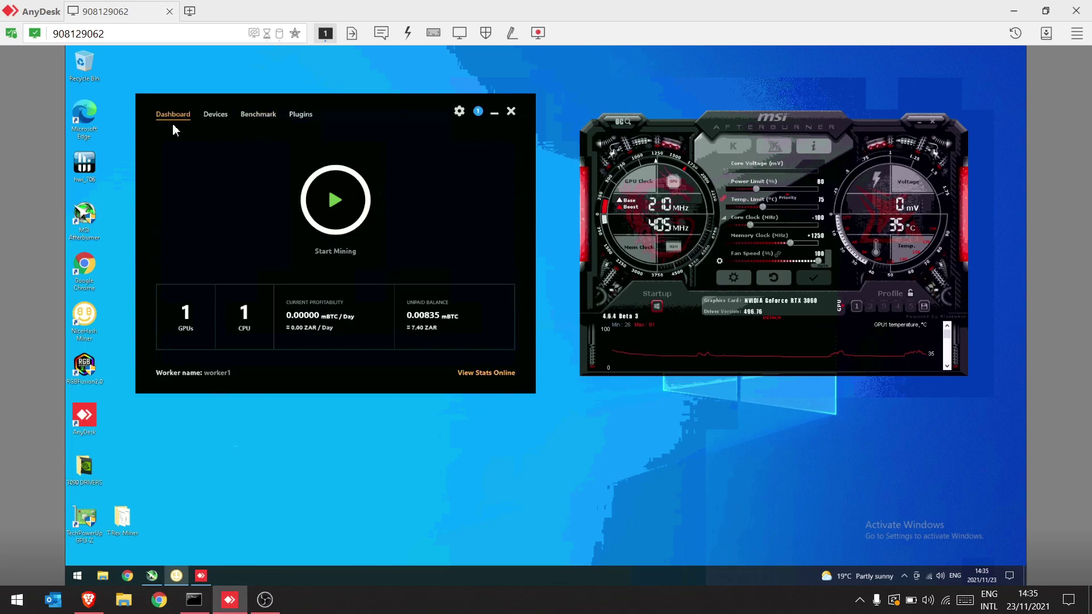
pyautogui.click(262, 117)
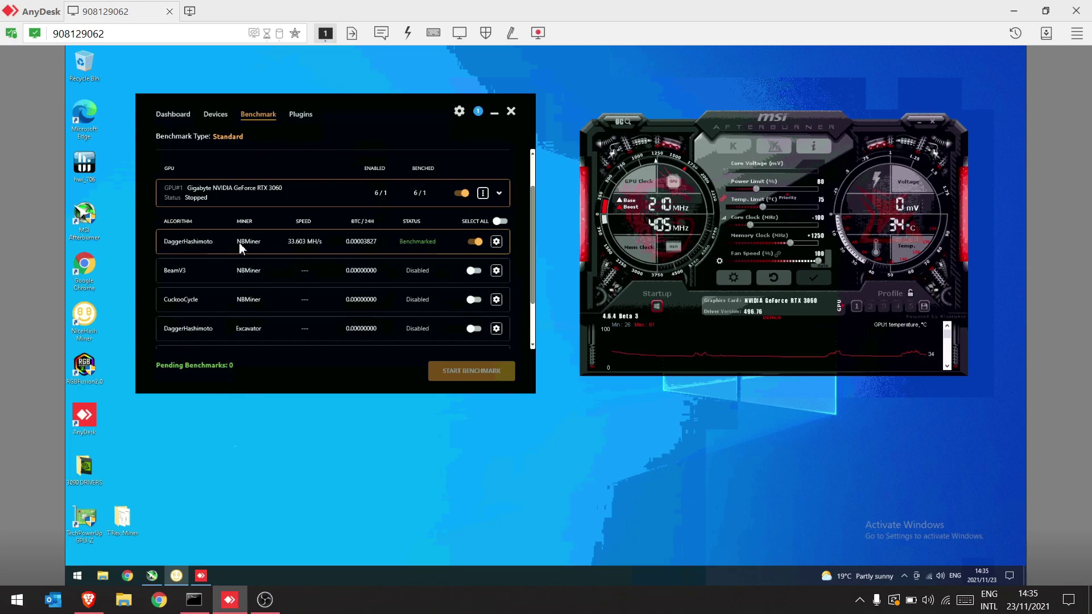
pyautogui.click(497, 243)
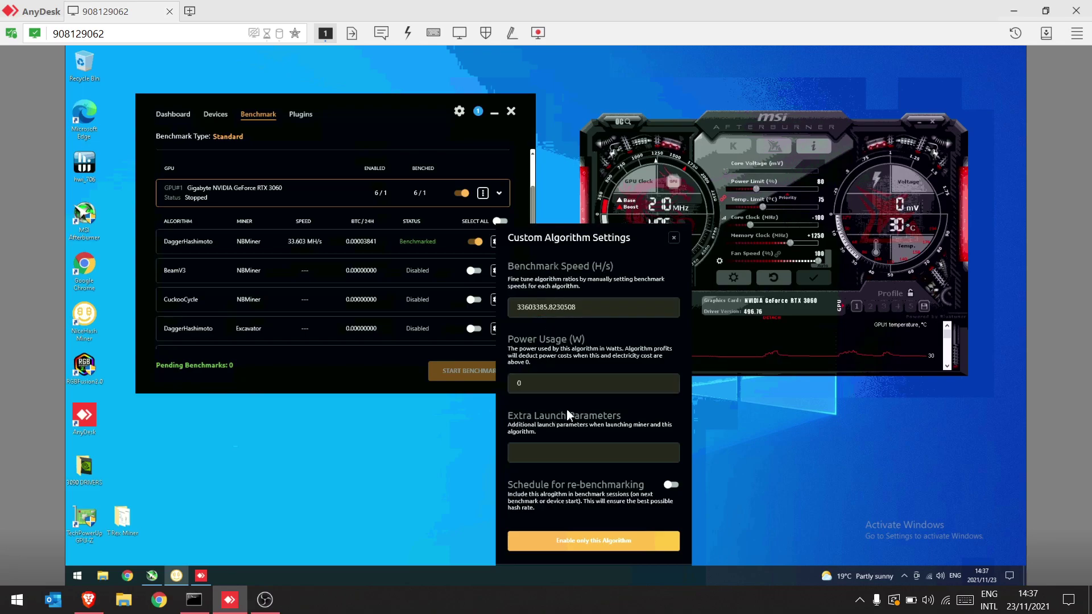
# - Enter --lhr-mode 1 as NBMiner DaggerHashimoto's extra launch parameter
pyautogui.click(538, 453)
pyautogui.write('--lh')
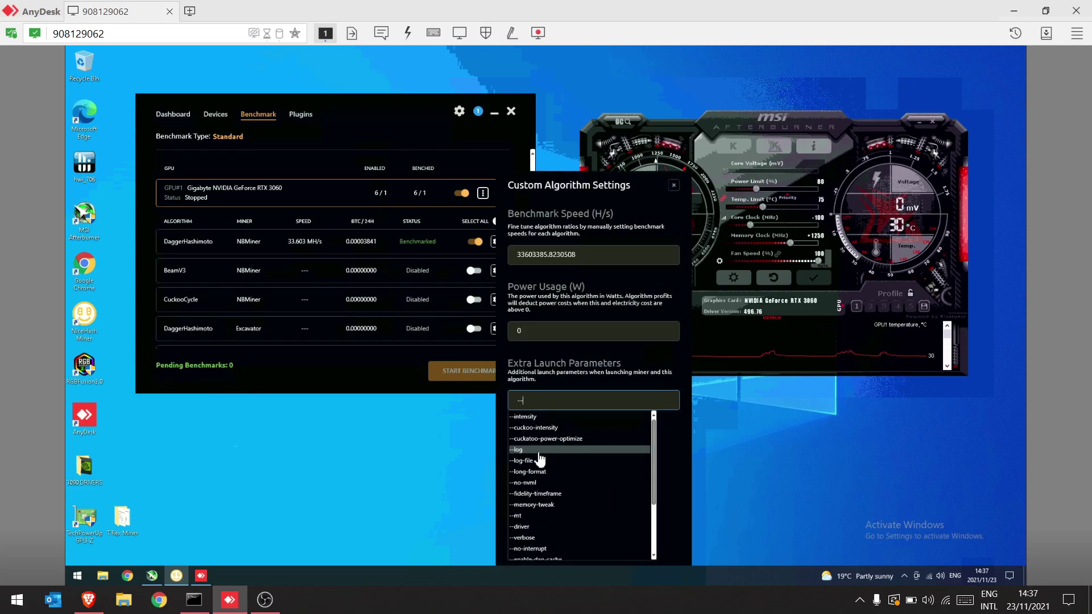
pyautogui.write('r-mod')
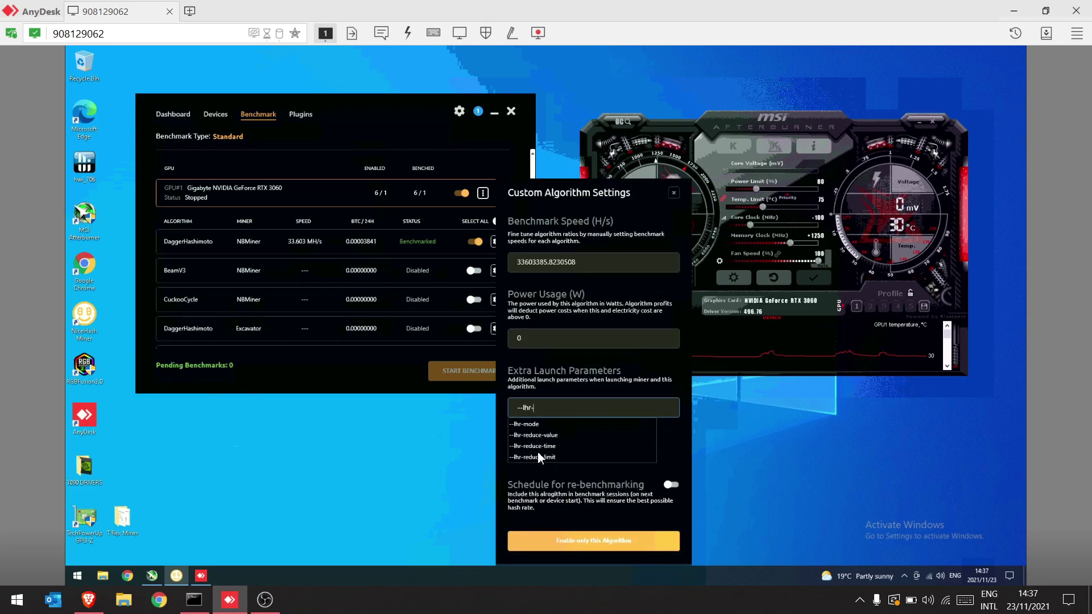
pyautogui.write('e ')
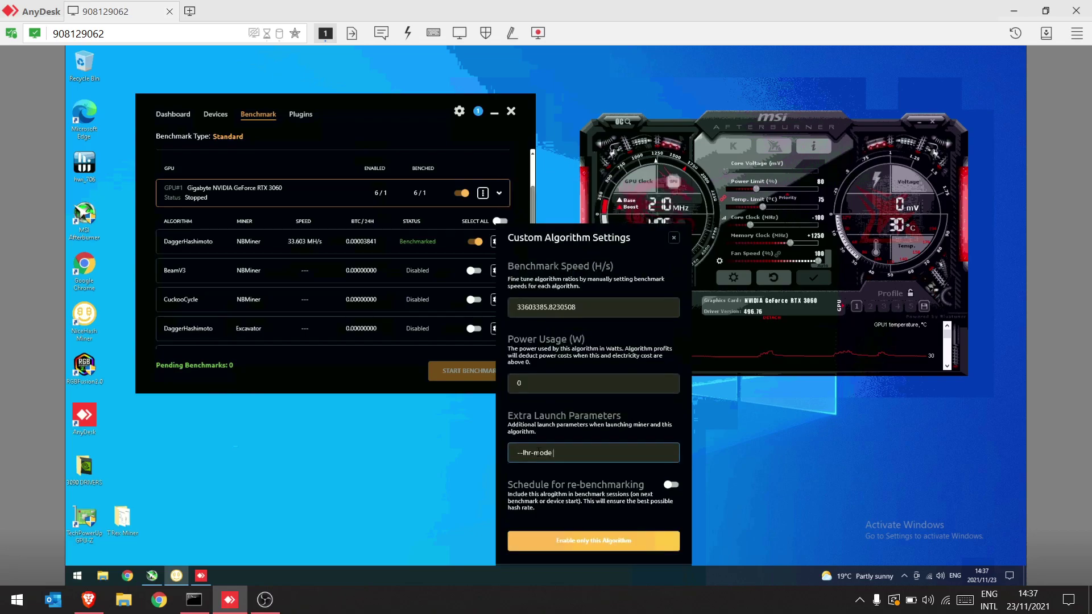
pyautogui.write('1')
pyautogui.click(577, 550)
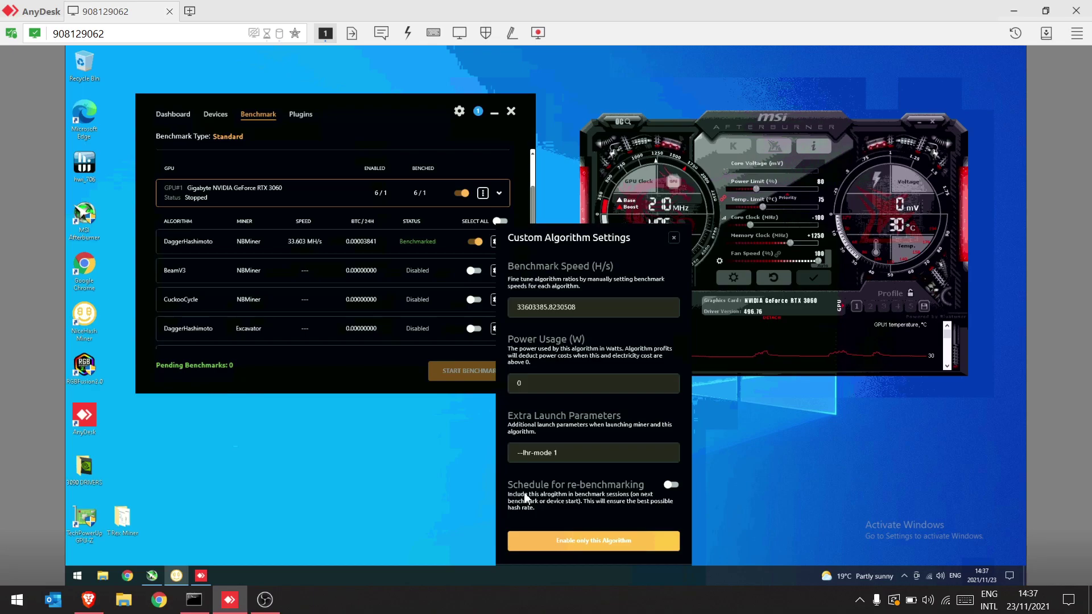
# - Close the algorithm settings and restart mining from the Dashboard with --lhr-mode 1 applied
pyautogui.click(387, 360)
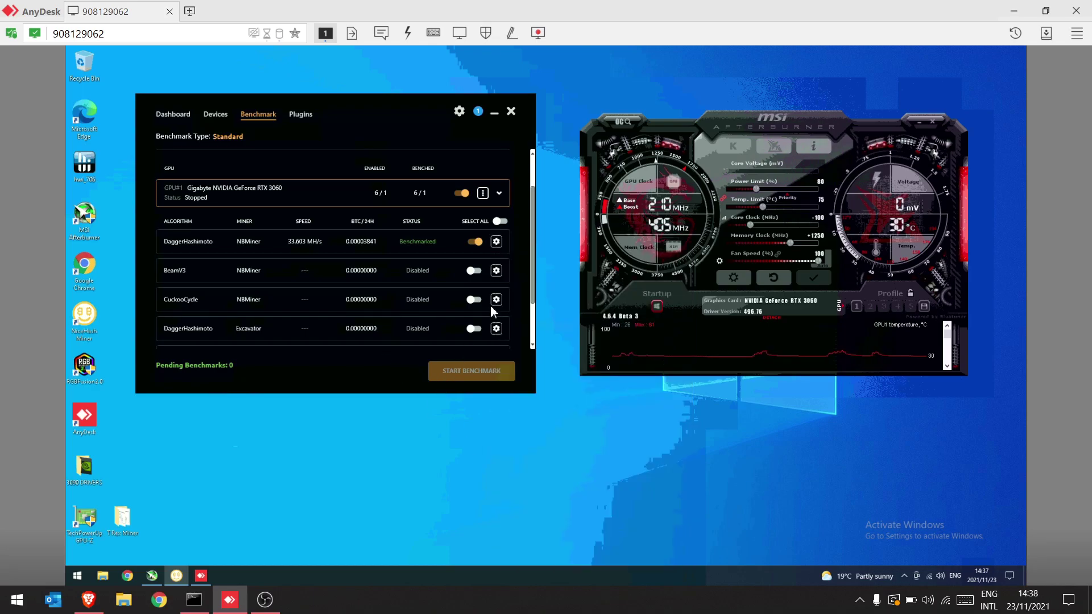
pyautogui.click(170, 114)
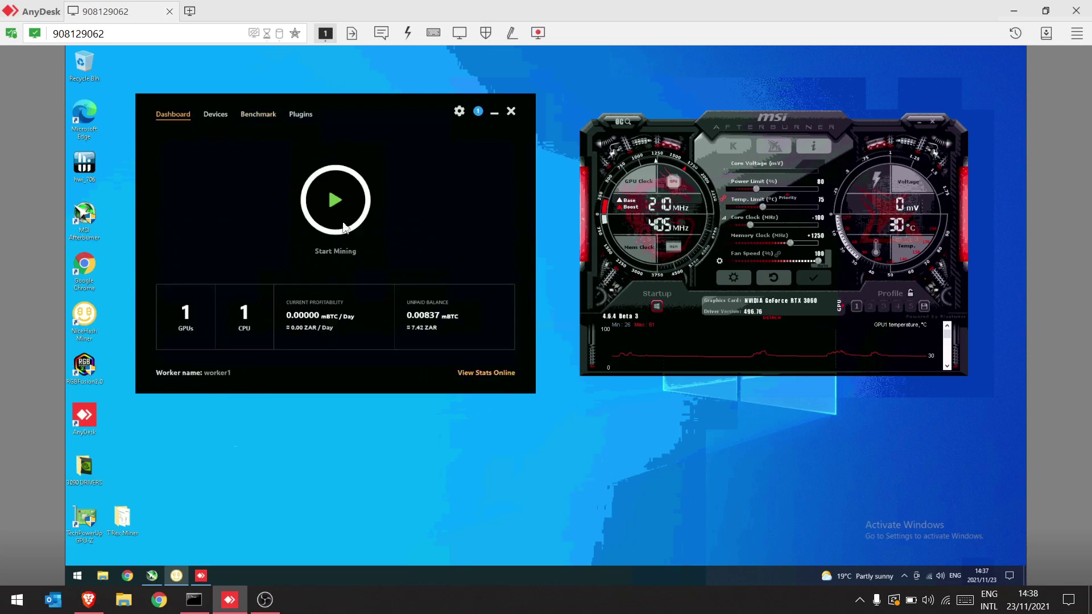
pyautogui.click(346, 208)
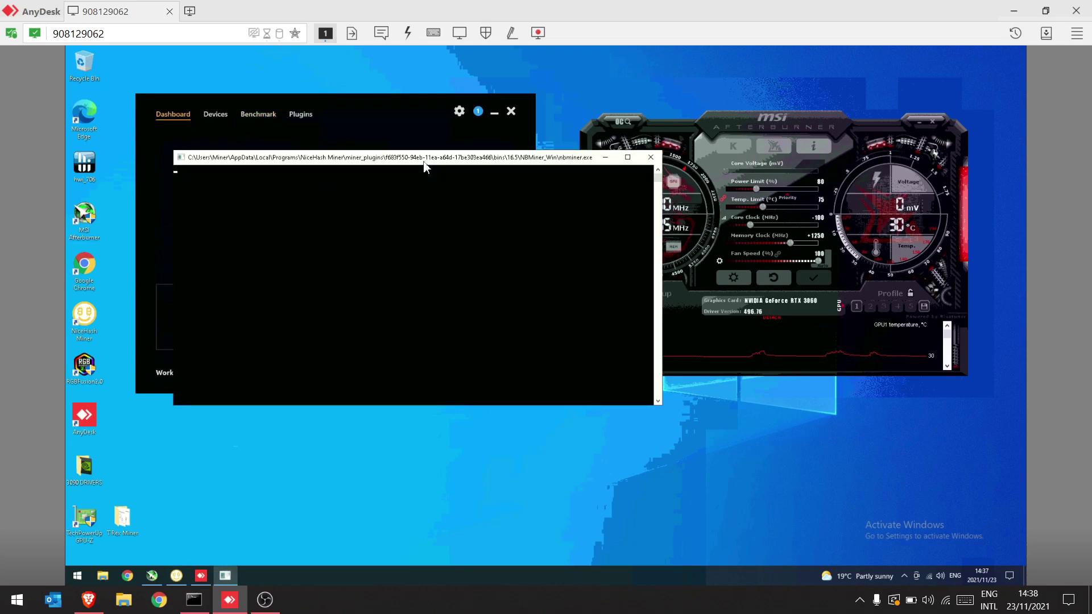